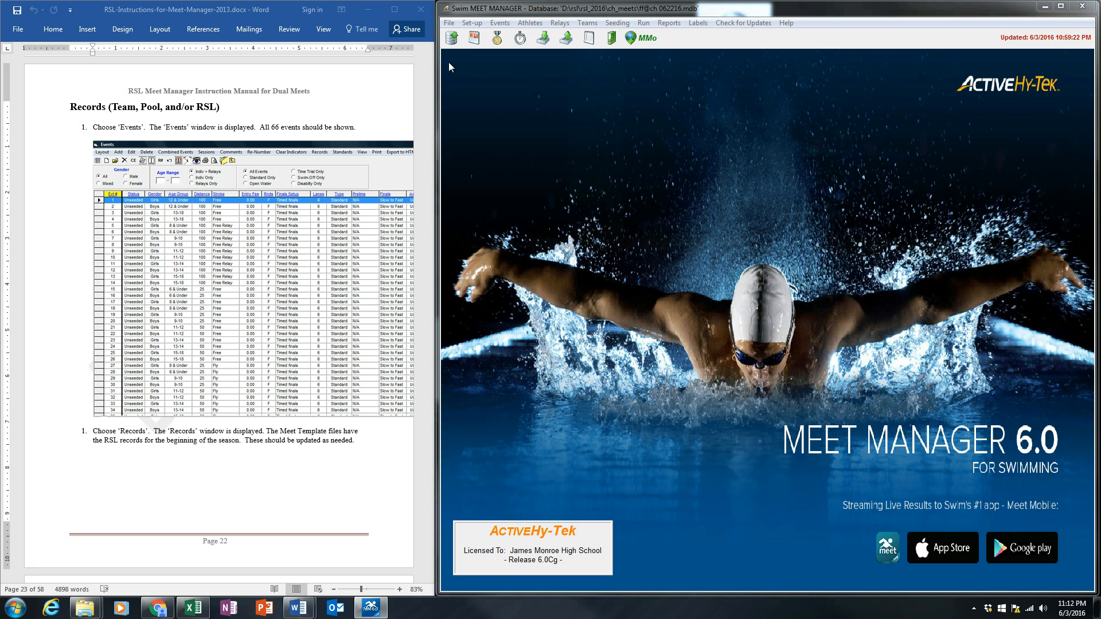
Open the Records window and scroll through the short course meter records
{"action": "left_click", "coordinate": [498, 39]}
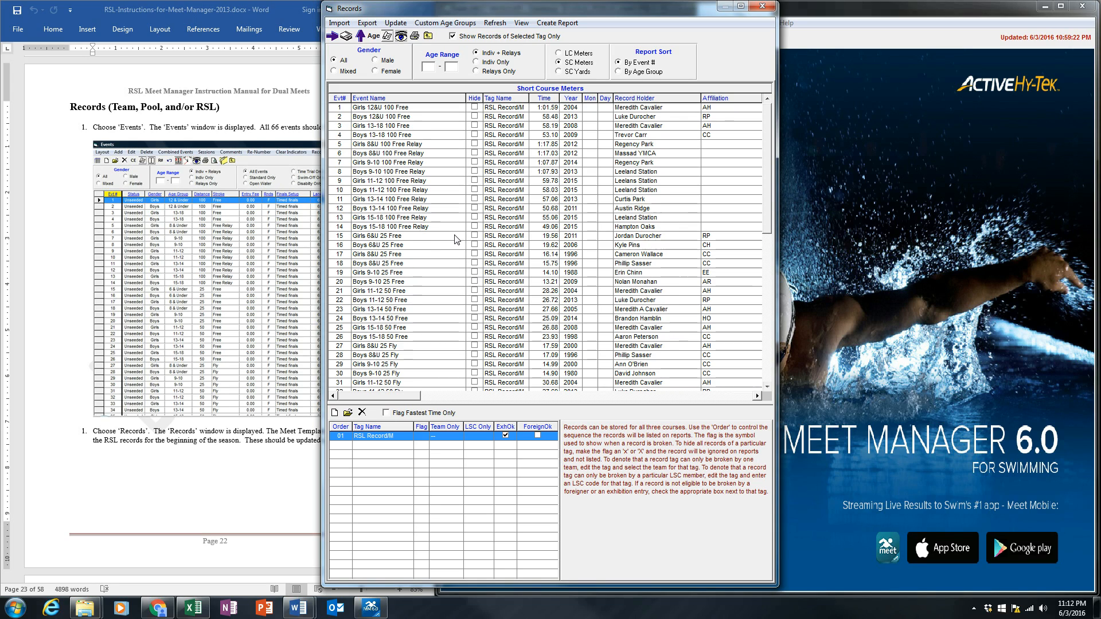
{"action": "scroll", "coordinate": [456, 240], "scroll_direction": "down", "scroll_amount": 2}
{"action": "scroll", "coordinate": [456, 240], "scroll_direction": "down", "scroll_amount": 10}
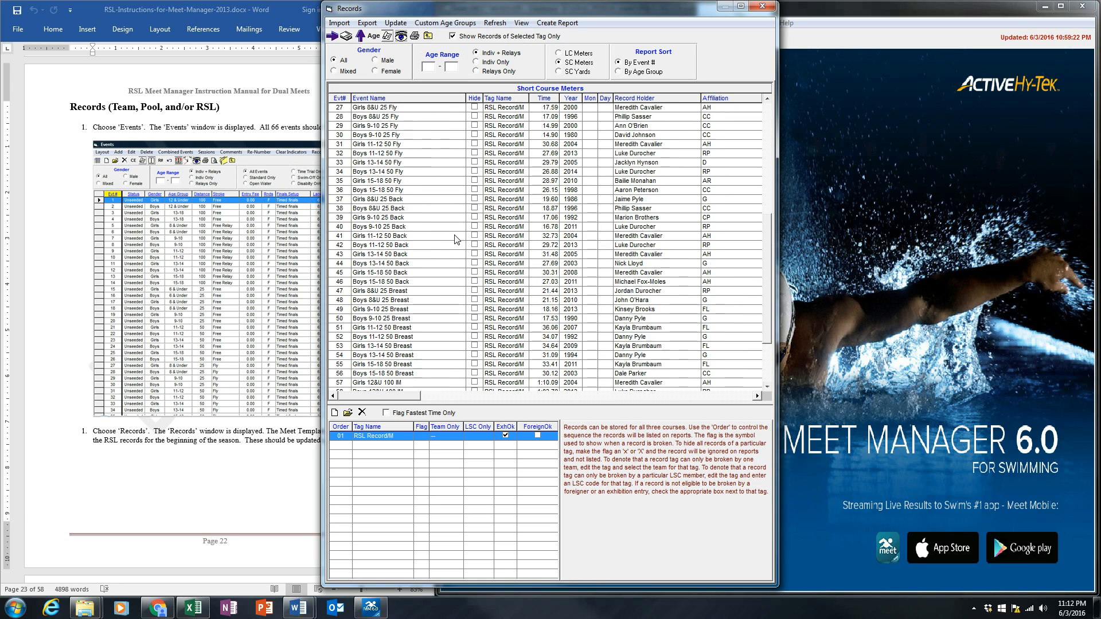
{"action": "scroll", "coordinate": [456, 239], "scroll_direction": "up", "scroll_amount": 6}
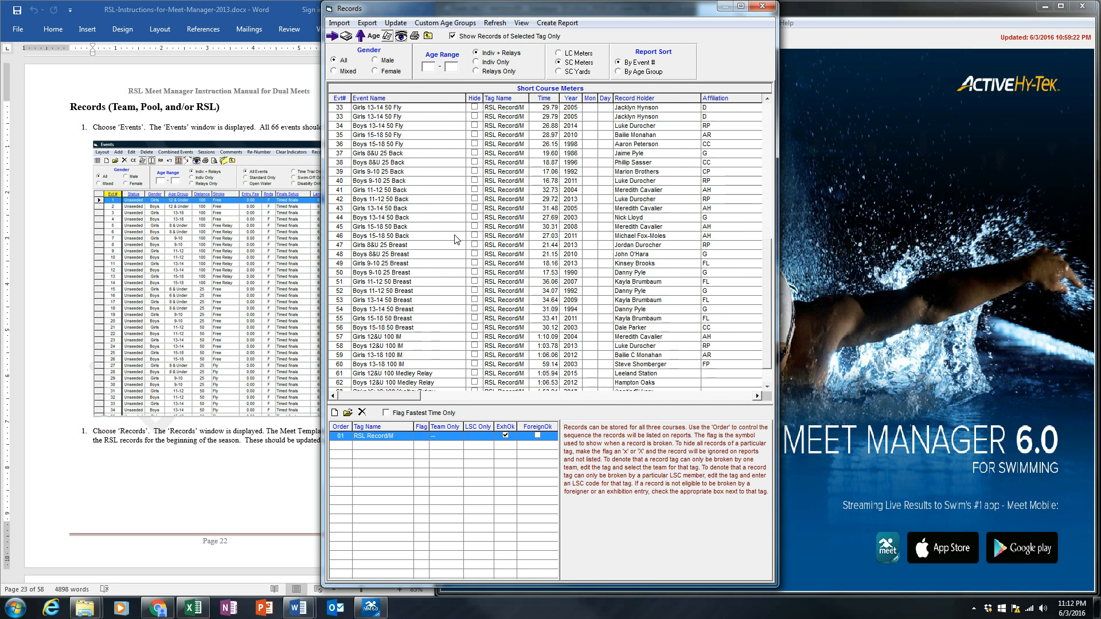
{"action": "scroll", "coordinate": [456, 240], "scroll_direction": "up", "scroll_amount": 6}
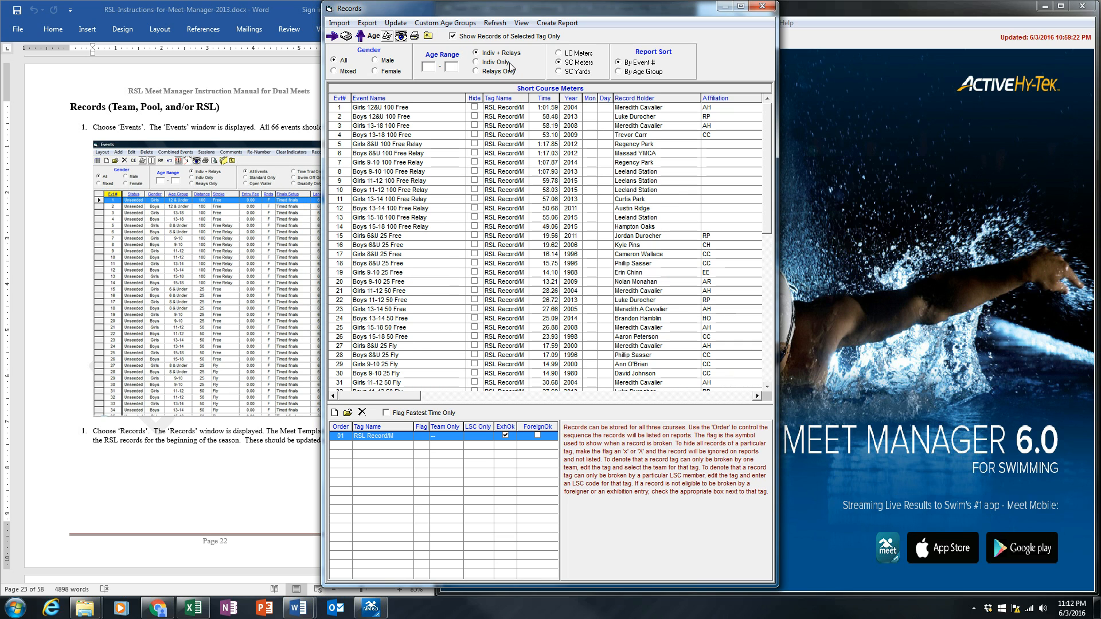
Turn off showing only the selected tag's records, then delete the RSL Record/M tag together with all its records
{"action": "double_click", "coordinate": [344, 10]}
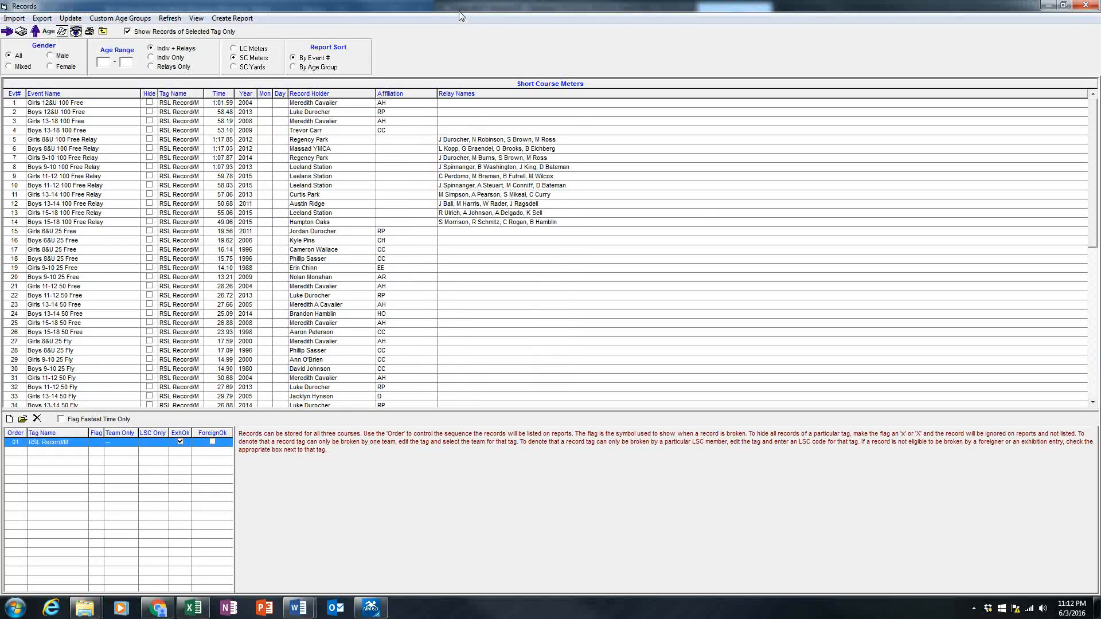
{"action": "double_click", "coordinate": [426, 8]}
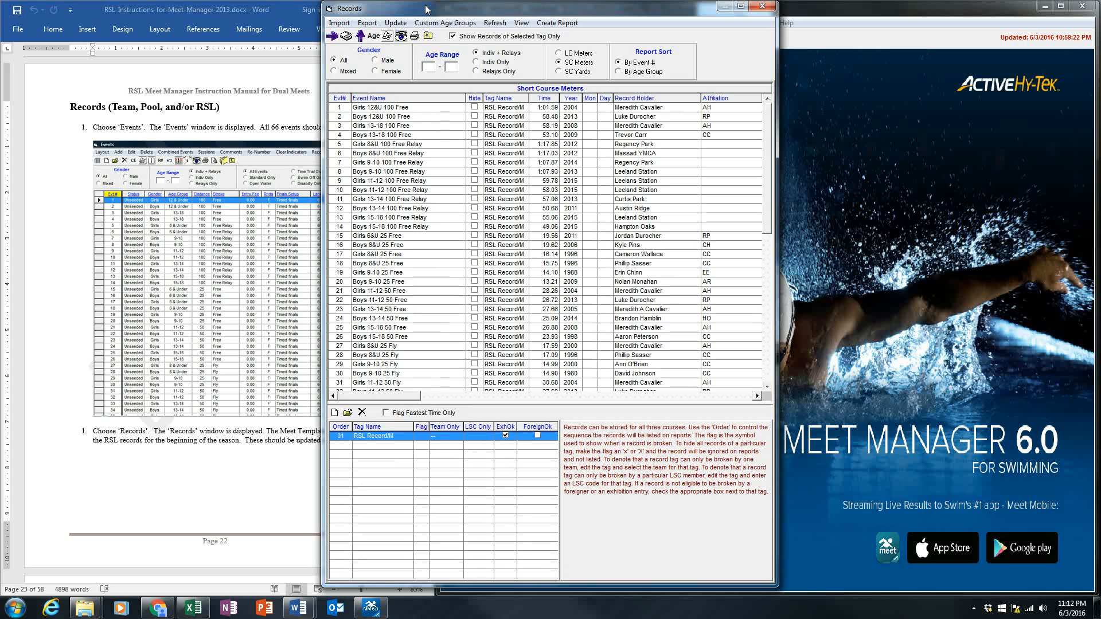
{"action": "left_click", "coordinate": [292, 84]}
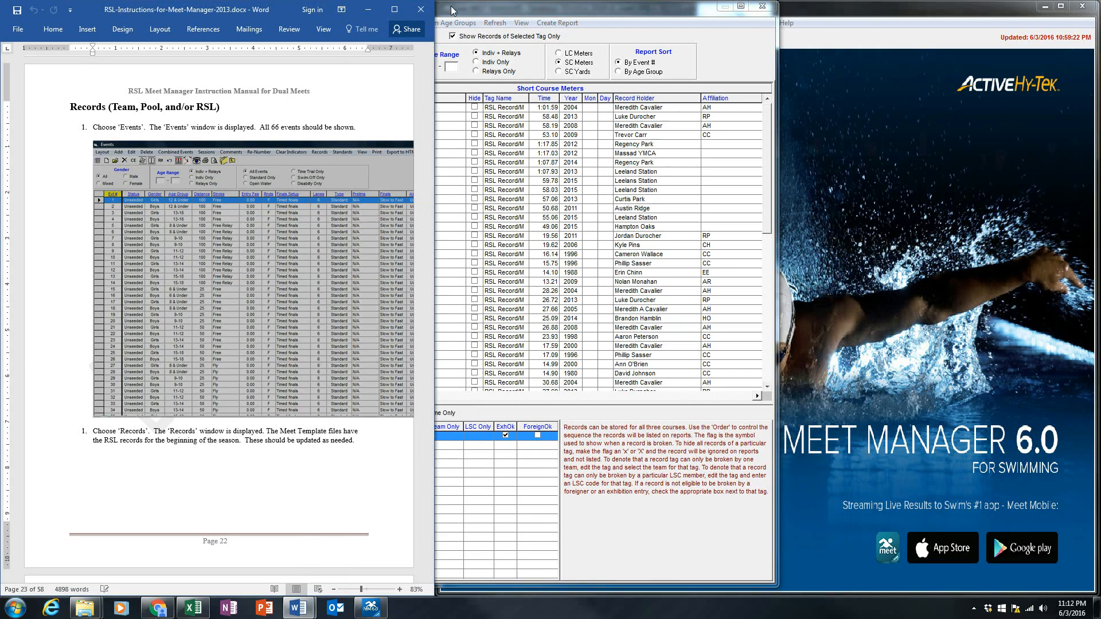
{"action": "left_click_drag", "start_coordinate": [451, 10], "coordinate": [594, 18]}
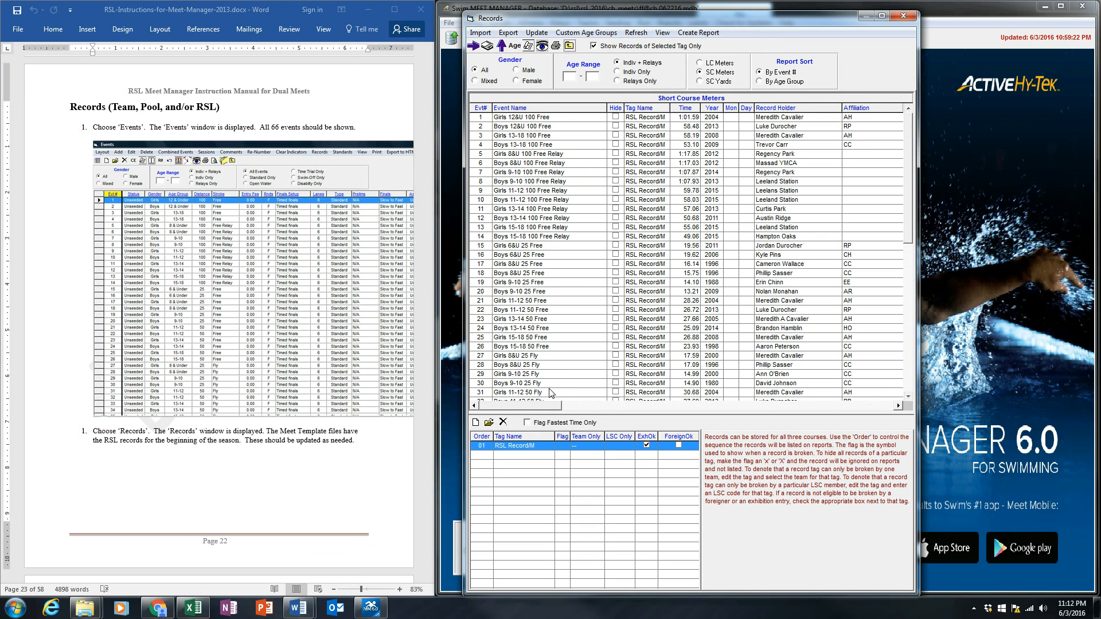
{"action": "left_click", "coordinate": [503, 423]}
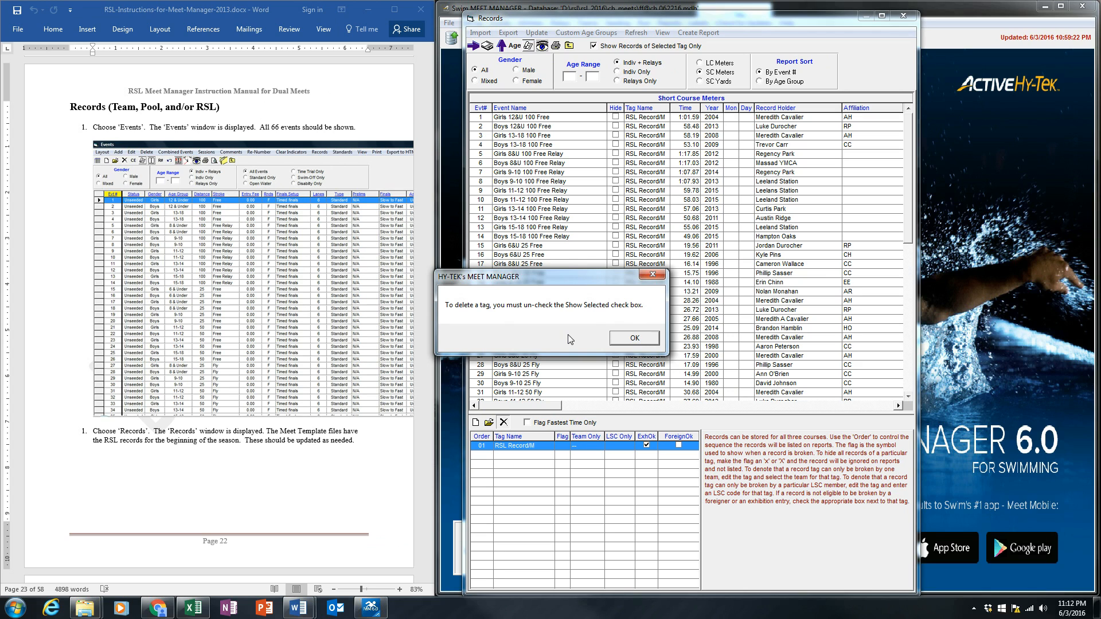
{"action": "left_click", "coordinate": [635, 337]}
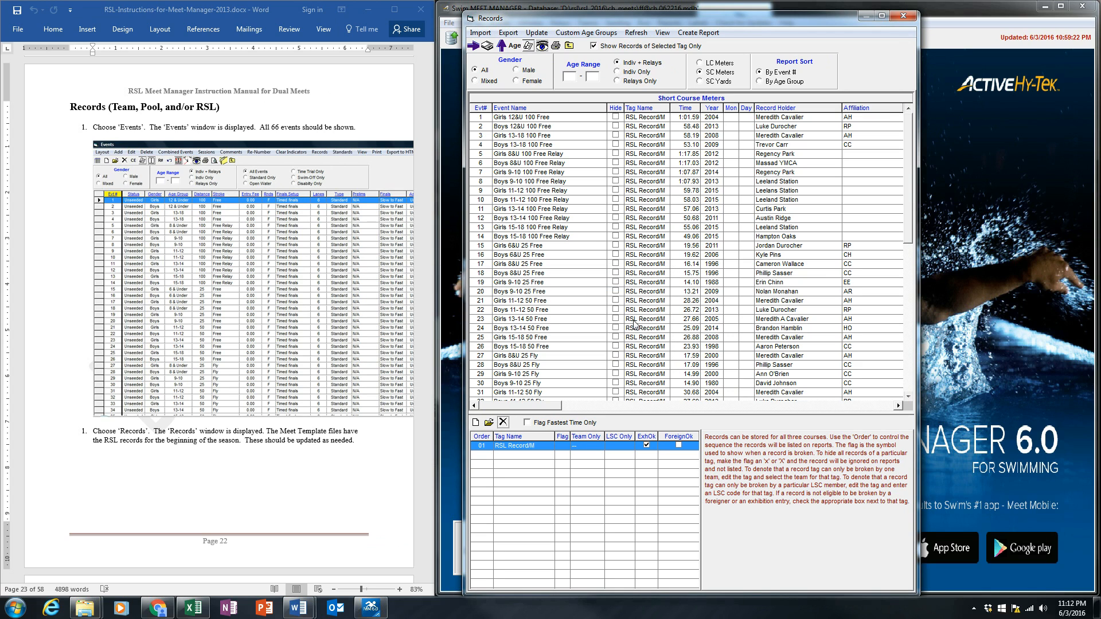
{"action": "left_click", "coordinate": [593, 46]}
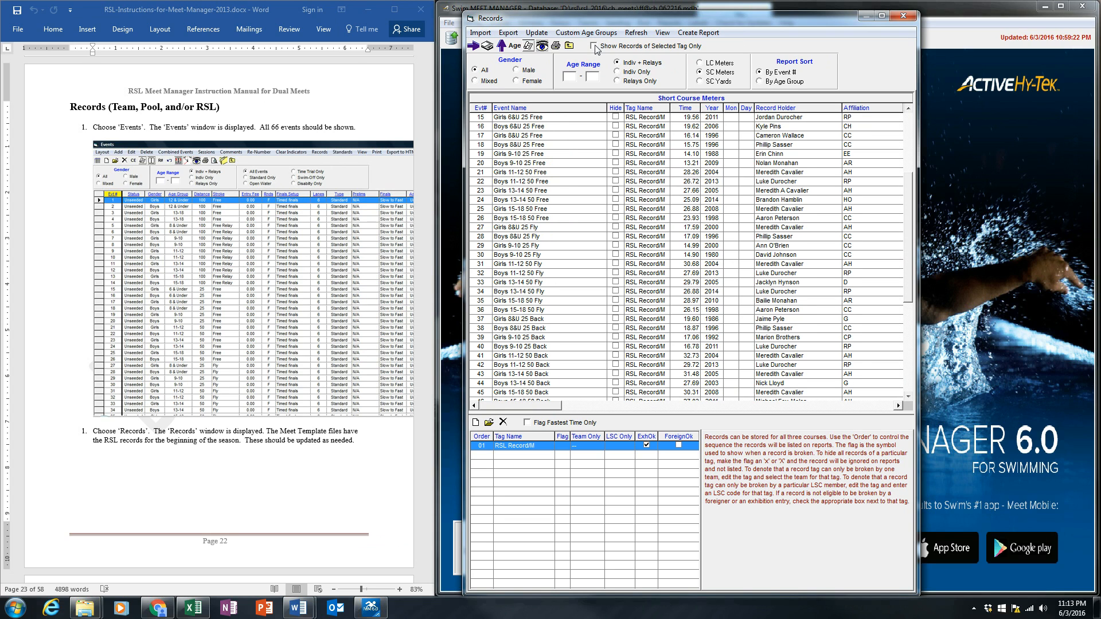
{"action": "left_click", "coordinate": [503, 423]}
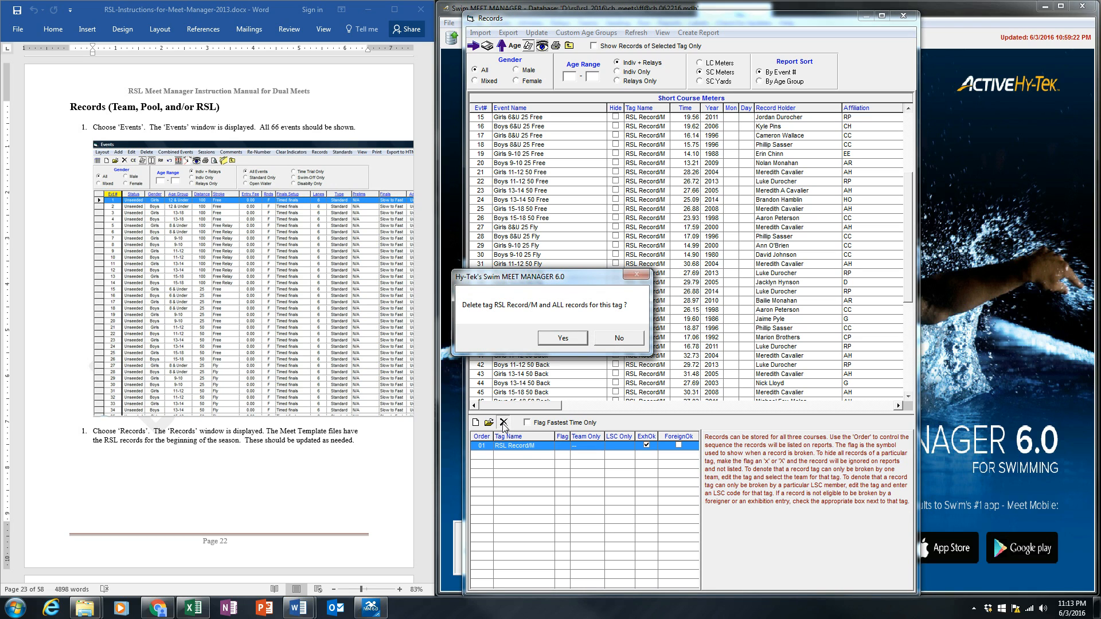
{"action": "left_click", "coordinate": [563, 338]}
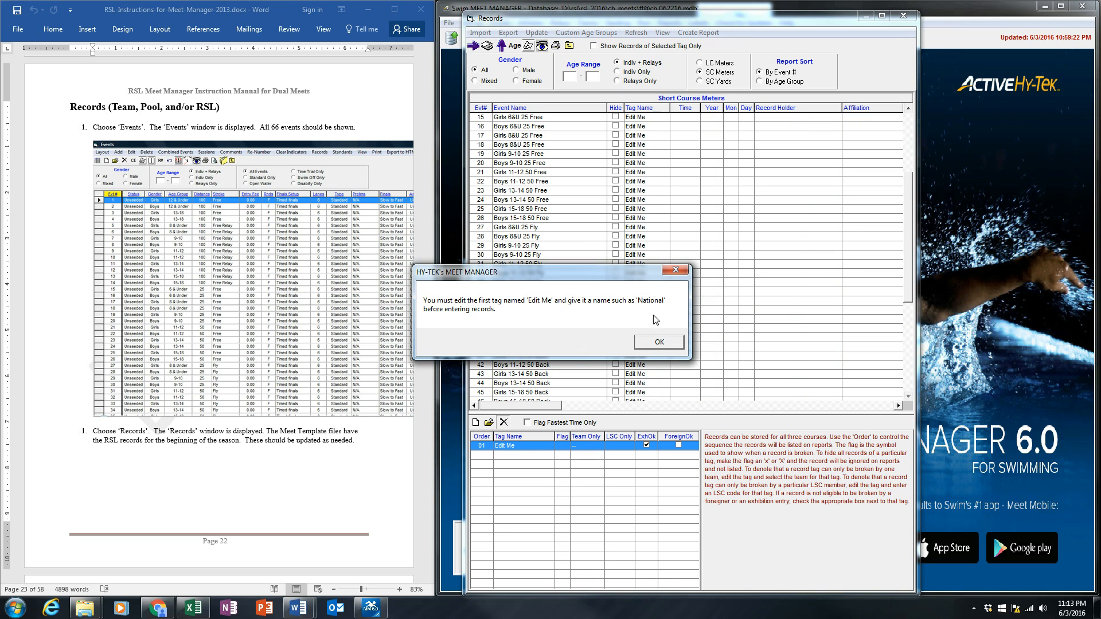
{"action": "left_click", "coordinate": [674, 346]}
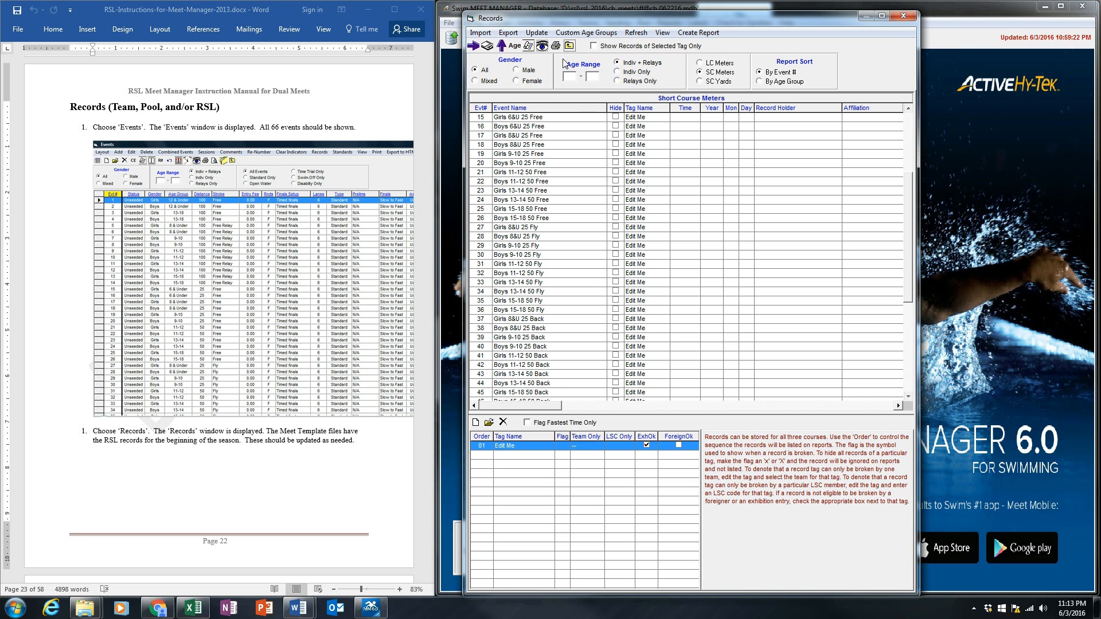
Import records from DATA (D:) > rsl > rsl_2016 > records > rsl-meters-160530-s.rec as the RSL Record/M tag
{"action": "left_click", "coordinate": [482, 33]}
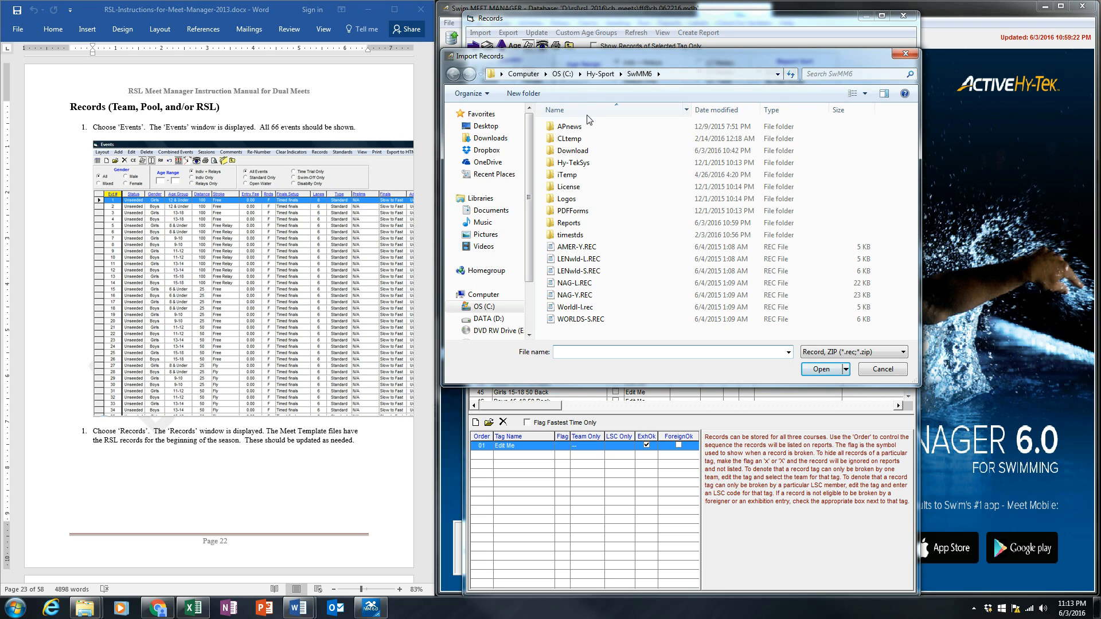
{"action": "left_click", "coordinate": [467, 320]}
{"action": "left_click", "coordinate": [559, 190]}
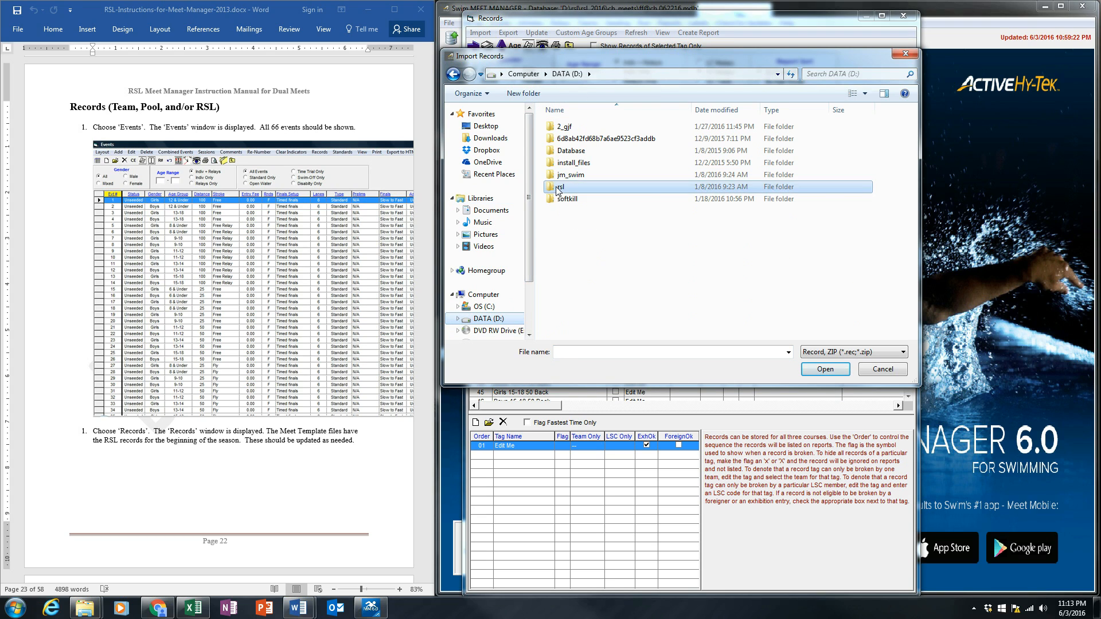
{"action": "double_click", "coordinate": [559, 188]}
{"action": "double_click", "coordinate": [565, 151]}
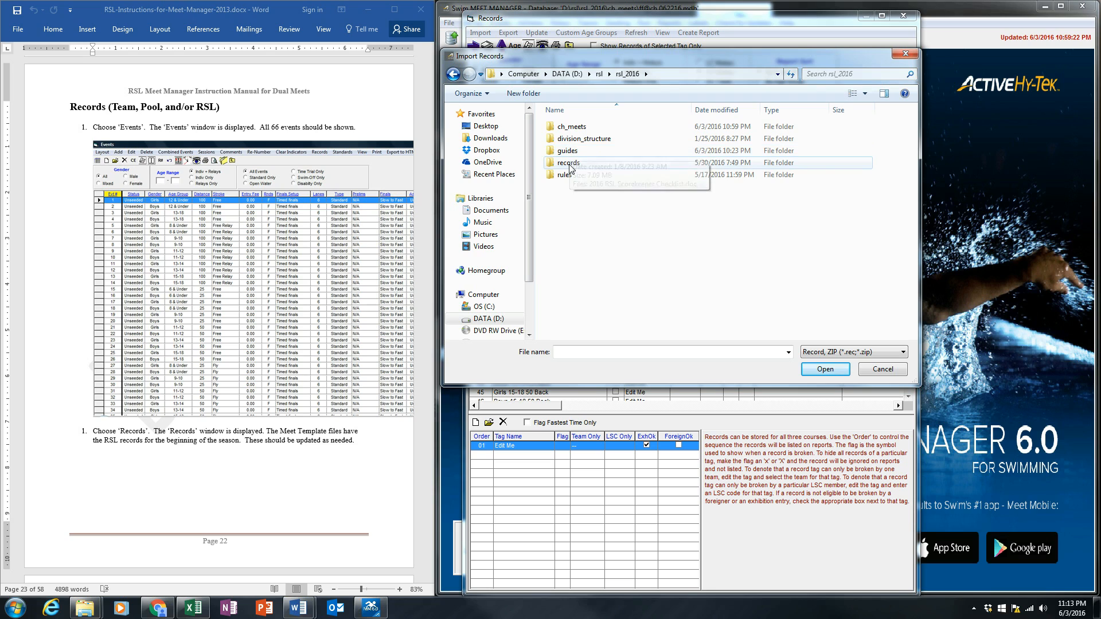
{"action": "double_click", "coordinate": [569, 163]}
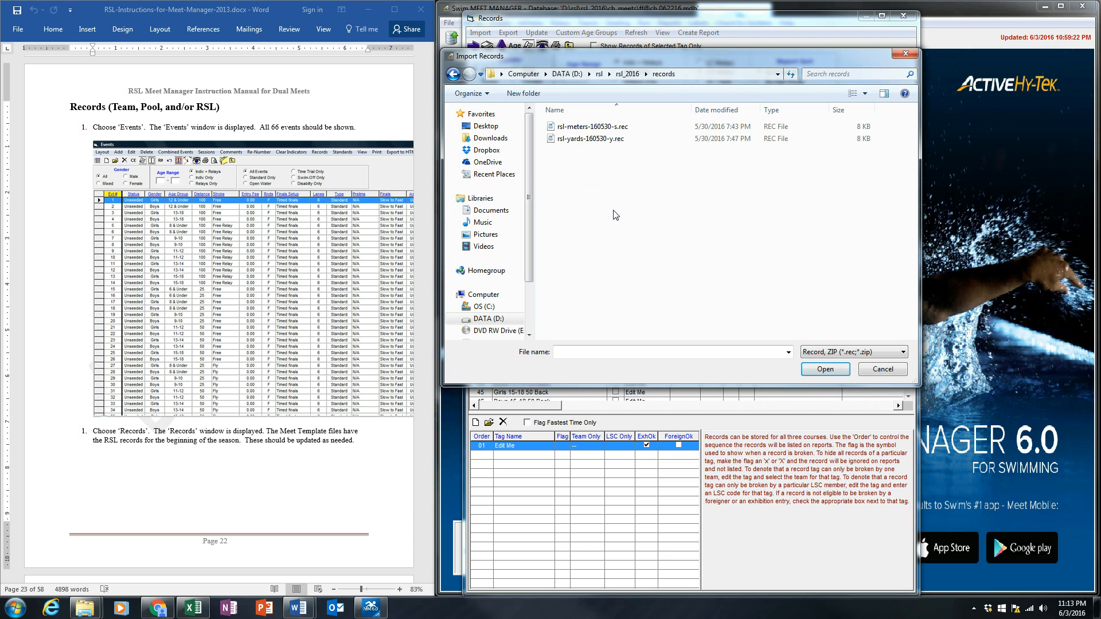
{"action": "double_click", "coordinate": [598, 127]}
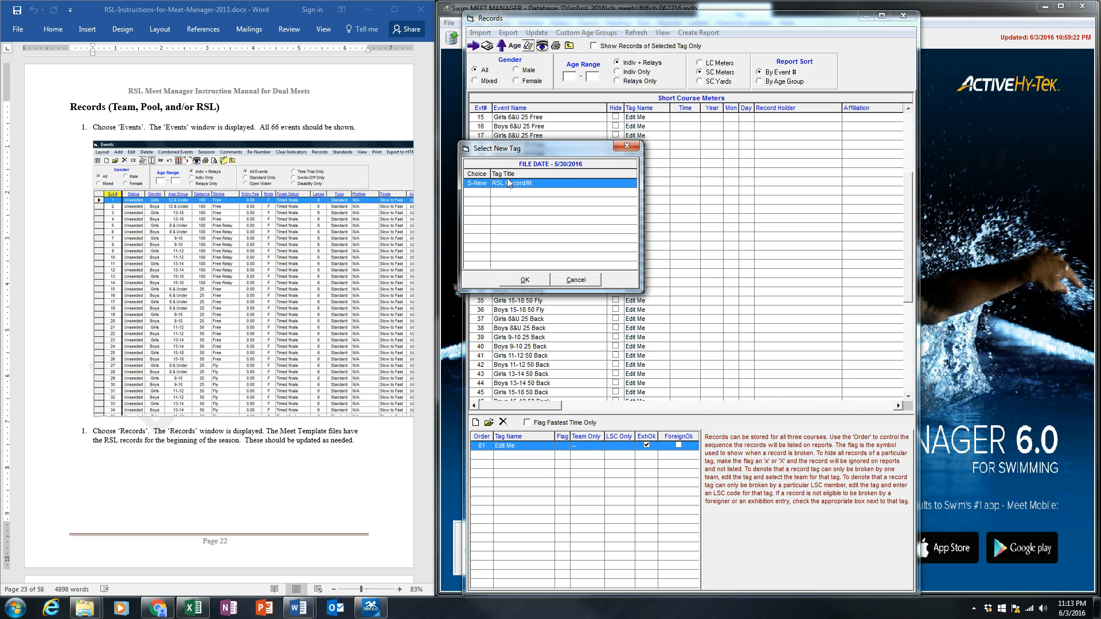
{"action": "left_click", "coordinate": [523, 280]}
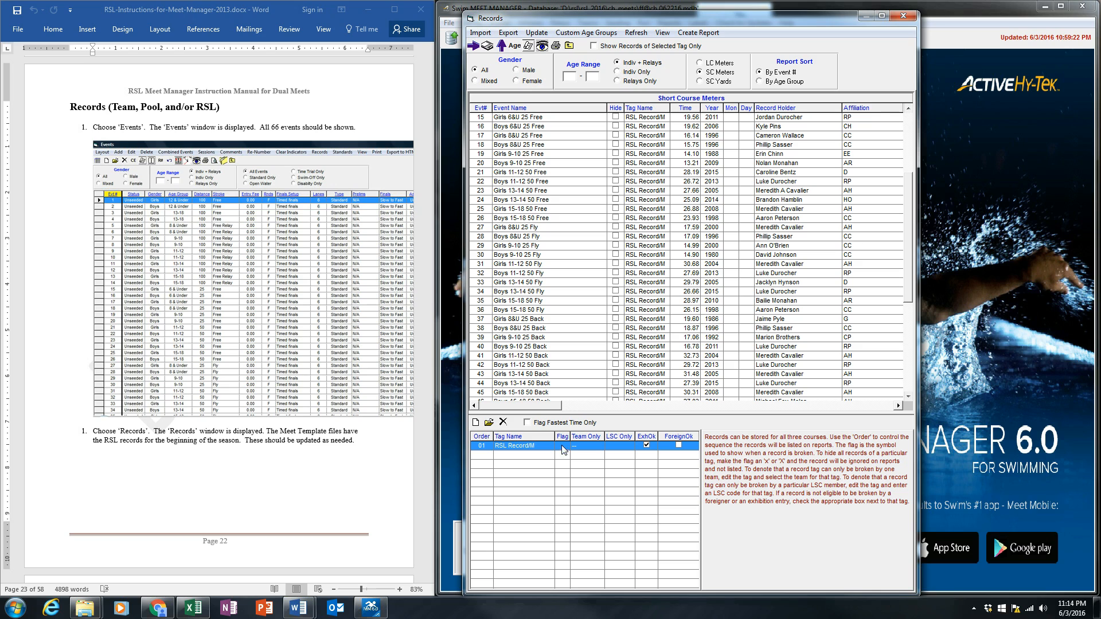
Edit the RSL Record/M tag's settings, setting its flag to *
{"action": "double_click", "coordinate": [533, 447]}
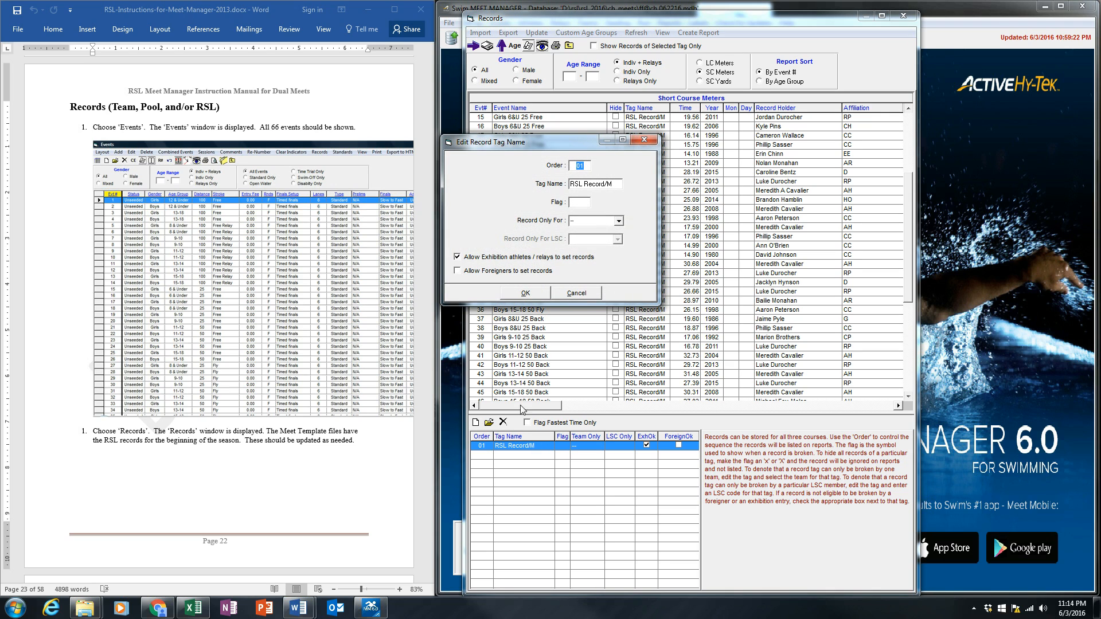
{"action": "left_click", "coordinate": [586, 205]}
{"action": "left_click", "coordinate": [526, 293]}
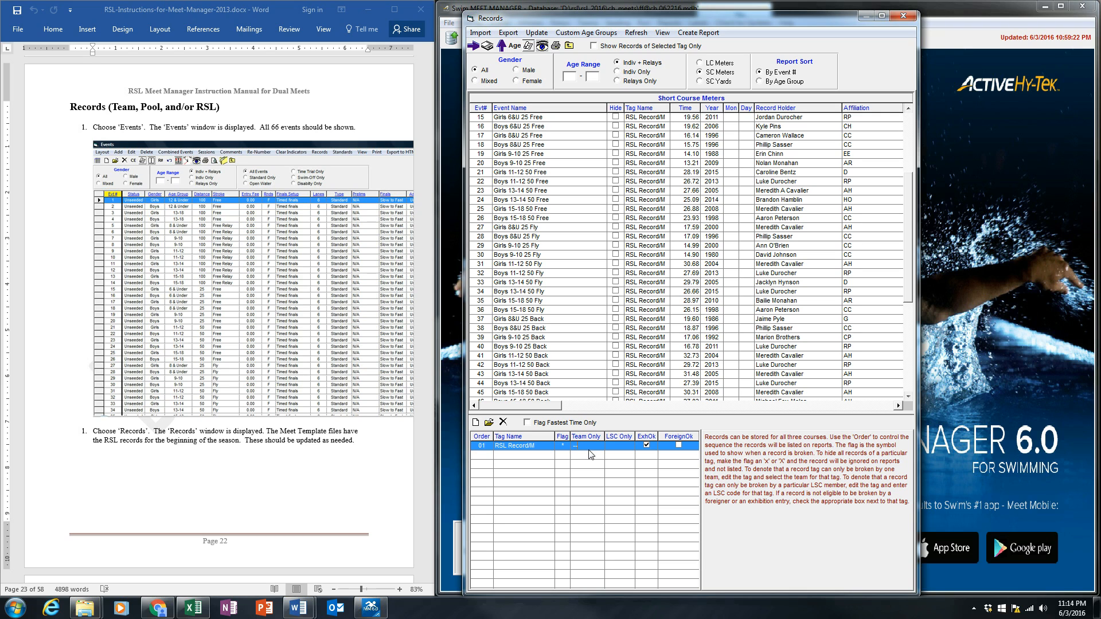
Read the following pages of the instruction manual on adding record tags and importing records
{"action": "left_click", "coordinate": [339, 507]}
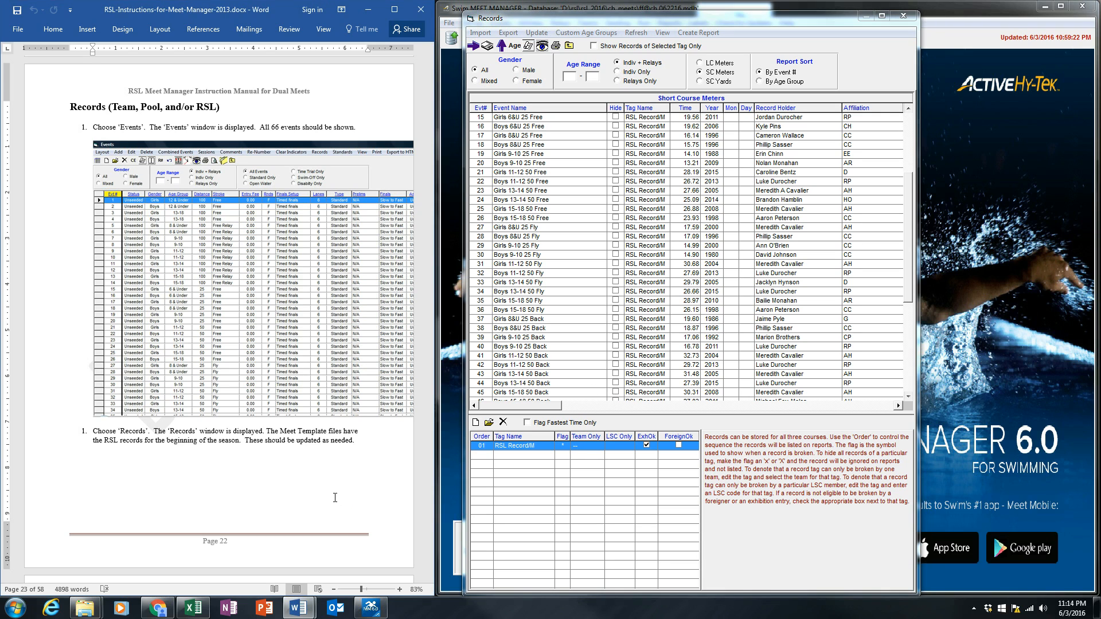
{"action": "scroll", "coordinate": [335, 497], "scroll_direction": "down", "scroll_amount": 10}
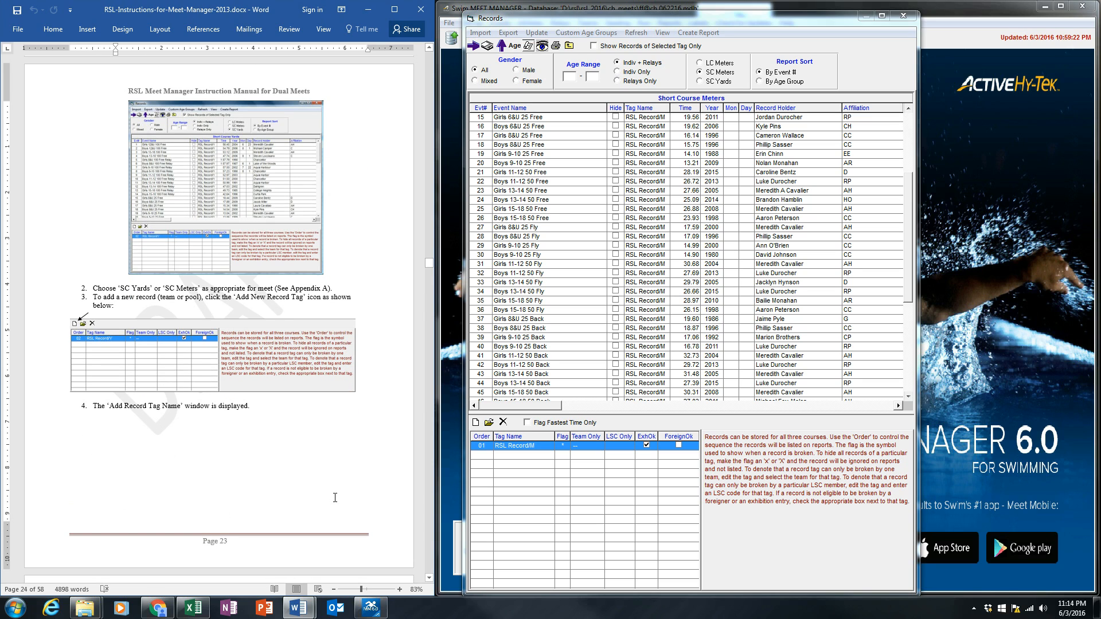
{"action": "key", "text": "Page_Down"}
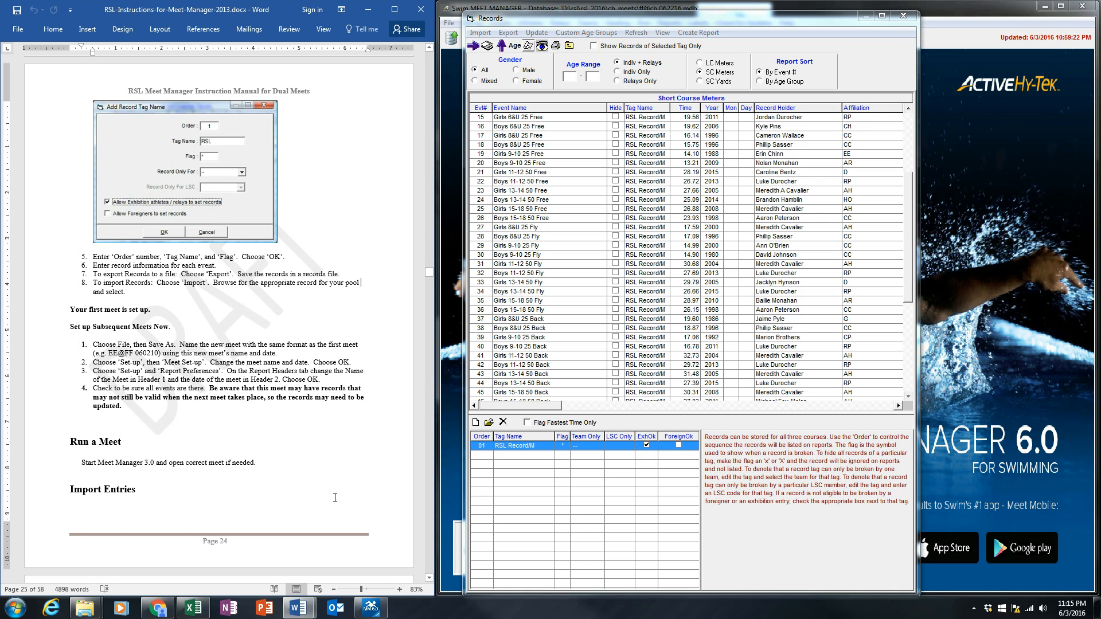
{"action": "left_click", "coordinate": [282, 460]}
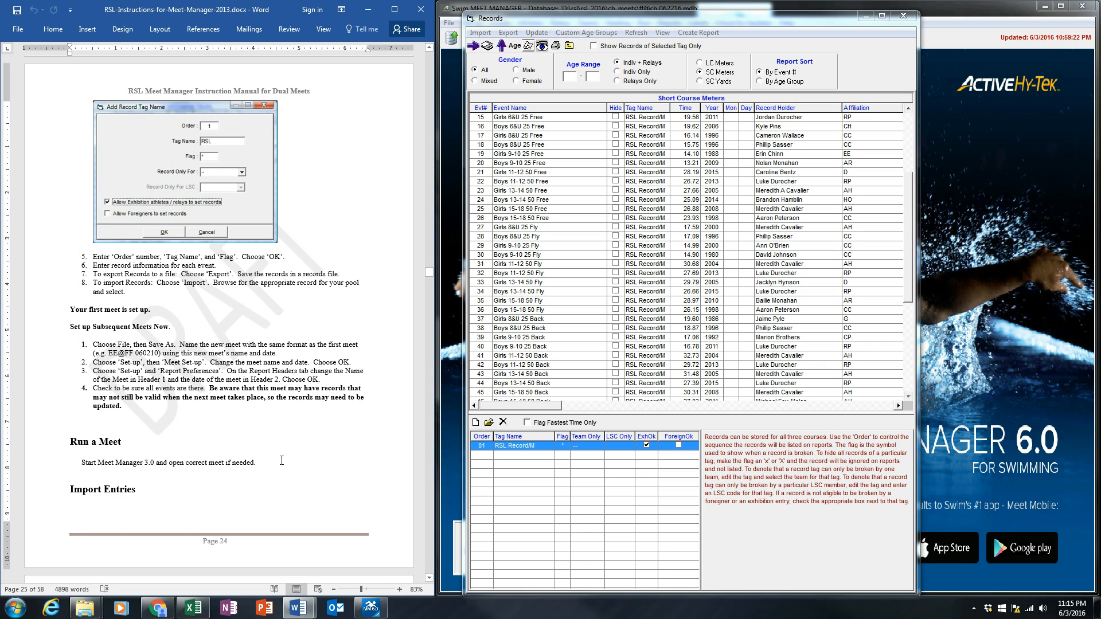